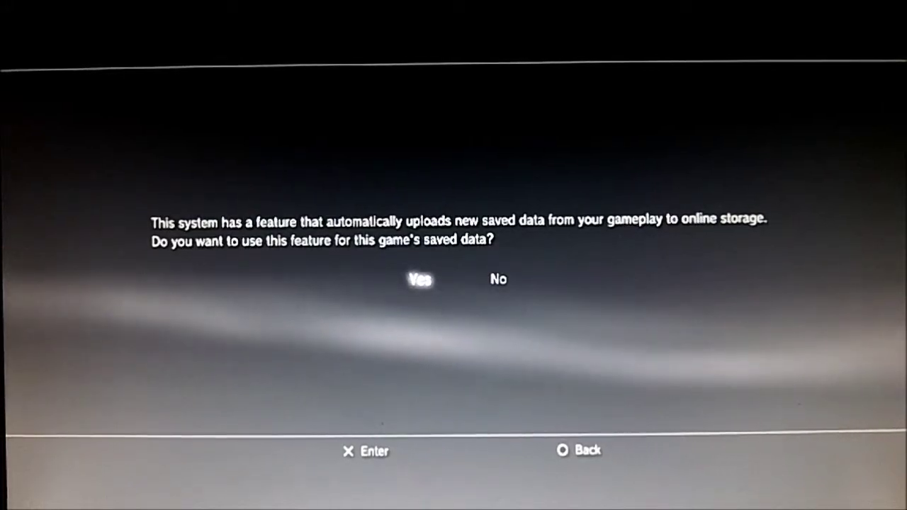
{"action": "key", "text": "Right"}
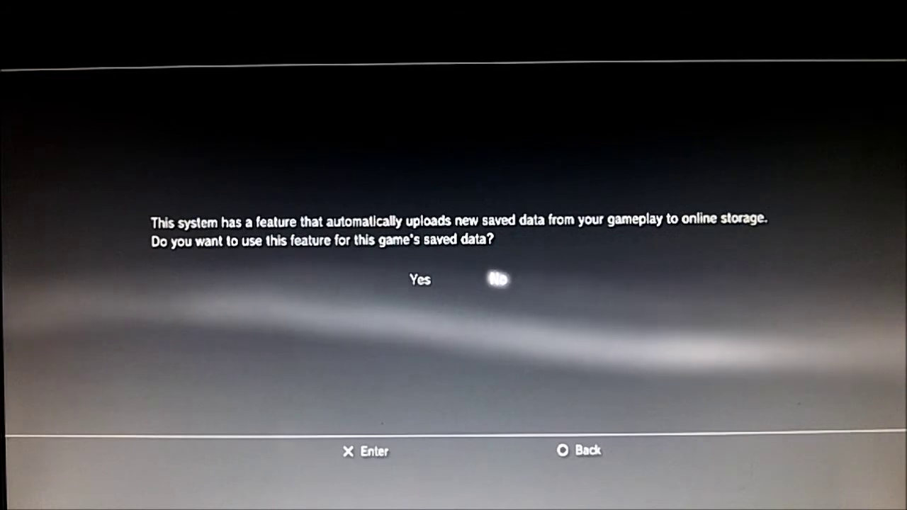